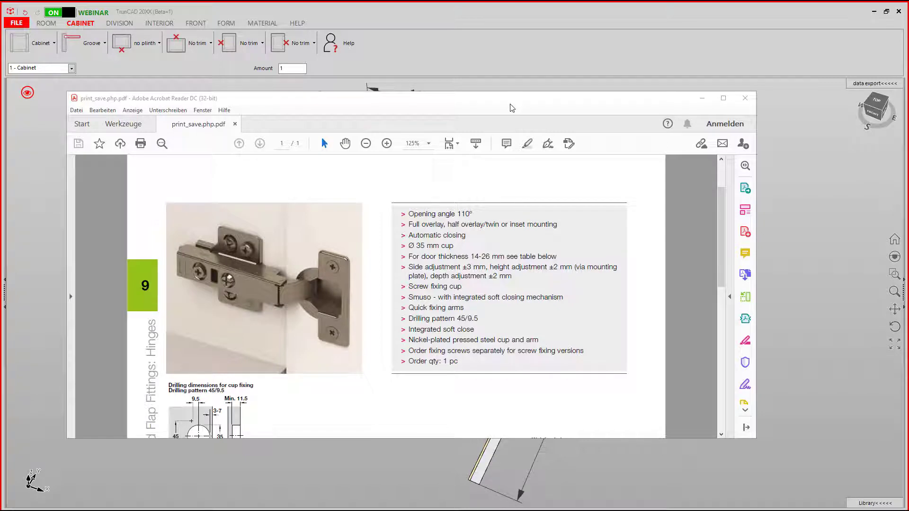
Move the hinge PDF aside and open the hinge hardware settings for the left door front
drag(517, 104, 908, 127)
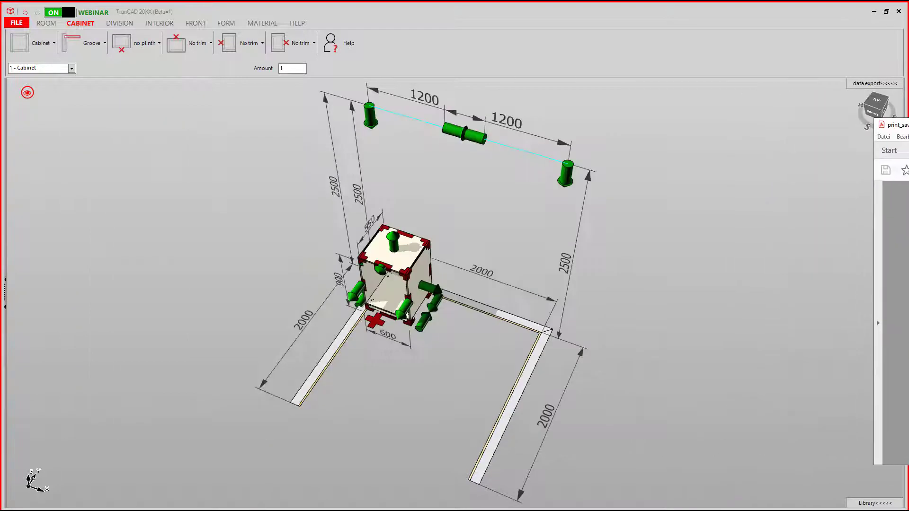
click(196, 24)
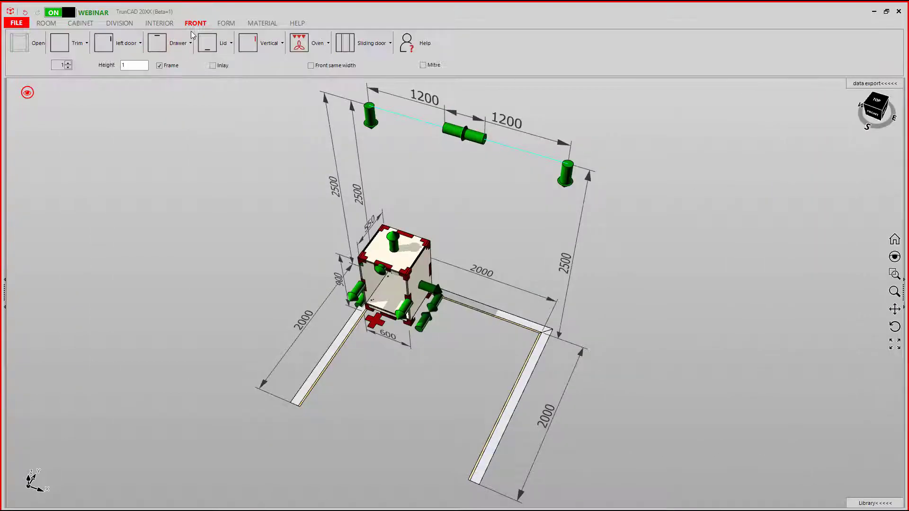
click(138, 50)
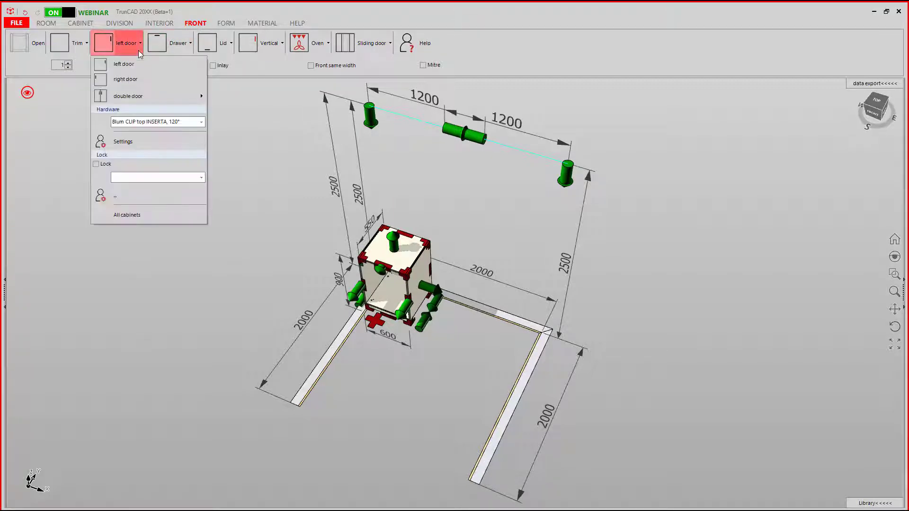
click(118, 142)
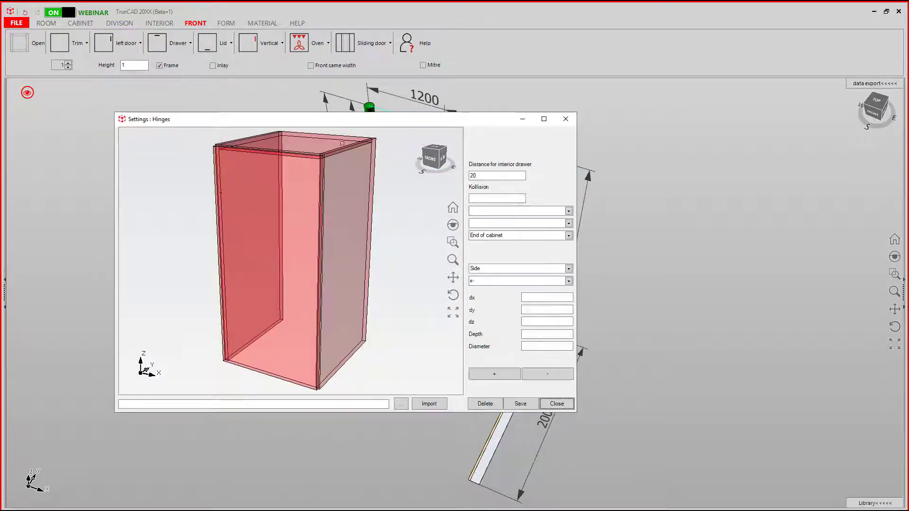
drag(479, 123, 497, 91)
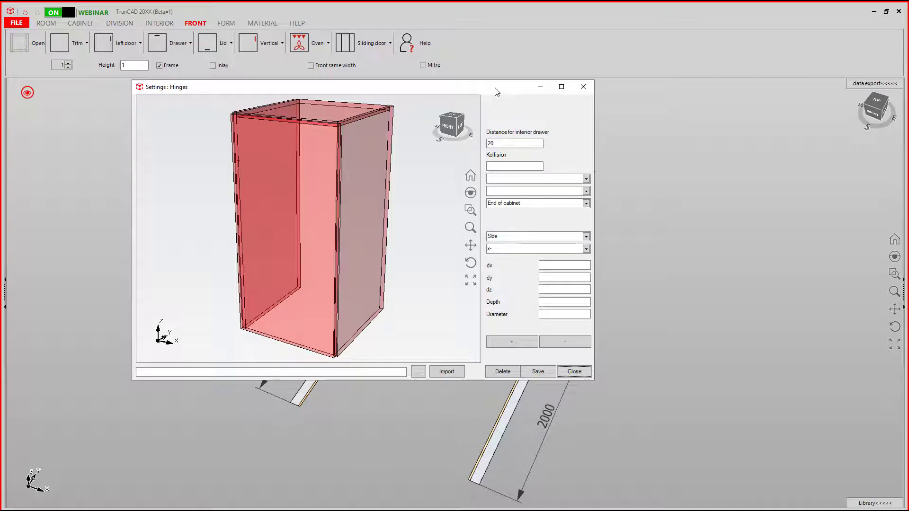
Name the new hinge hardware Haefele_Cup_Hinge110°
click(518, 179)
text(H)
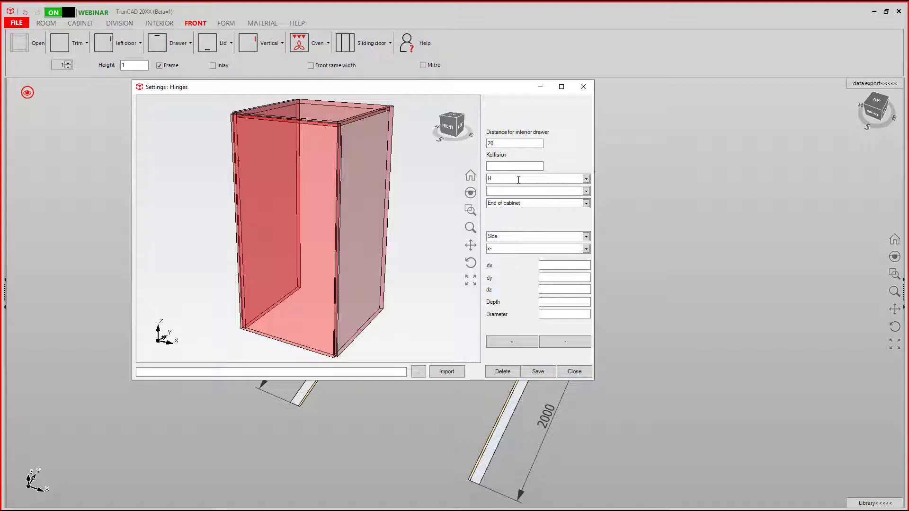
text(aefele)
text(_12)
key(Return)
text(p)
text(_Hinge)
text(110)
text(110)
key(BackSpace)
key(BackSpace)
Name the hinge variant Haefele 110° FOL
text(Haefele 110)
text(S)
key(BackSpace)
text(L)
Add a Side drilling in direction x- with dx 0, dy 37, dz 16, depth 13 and diameter 5
click(552, 236)
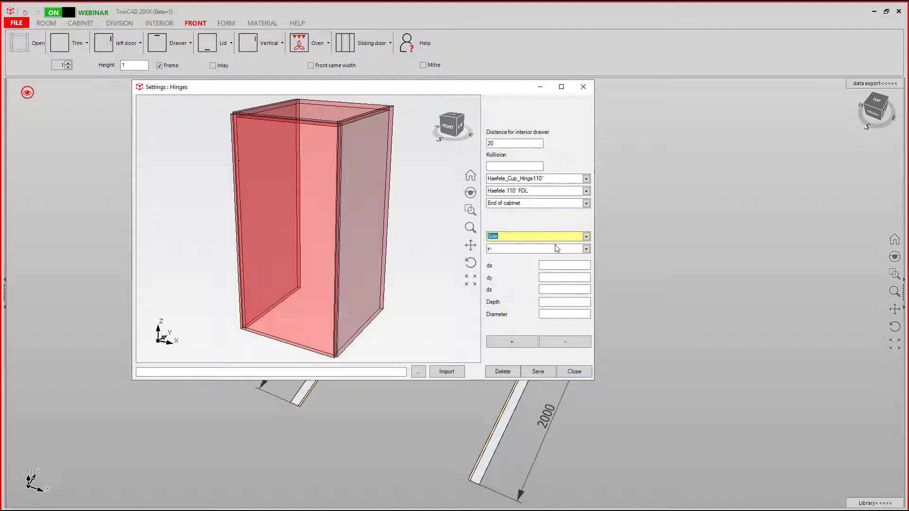
click(587, 236)
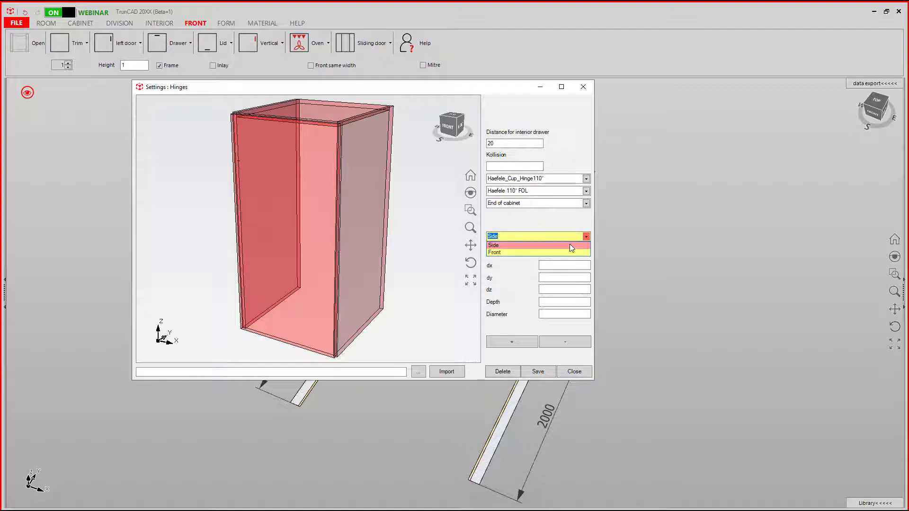
click(542, 248)
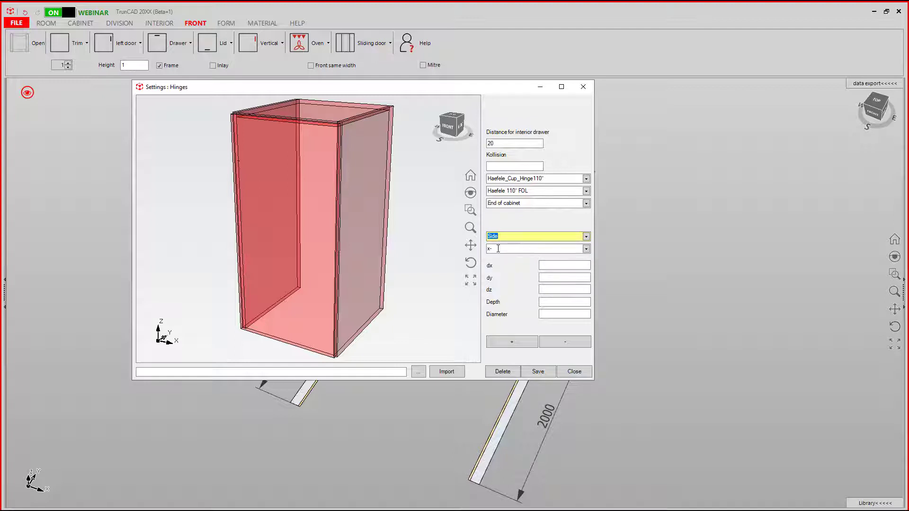
click(553, 263)
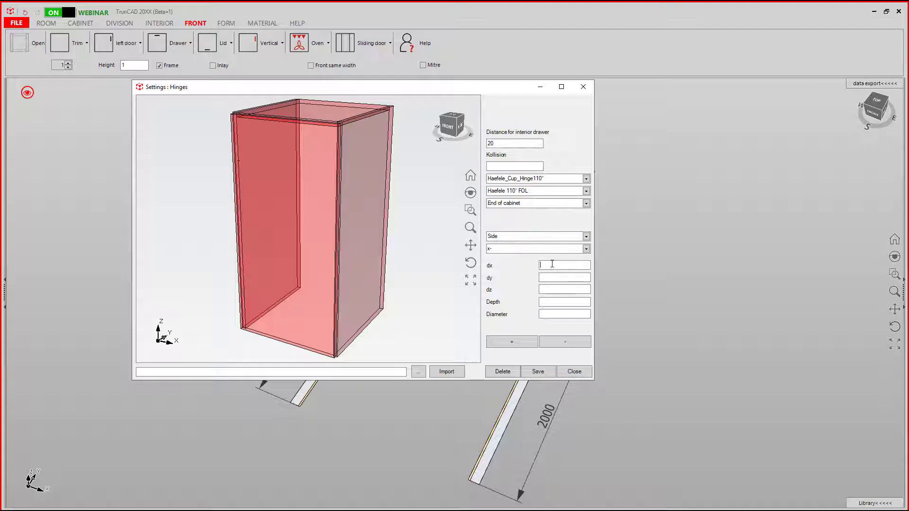
text(0)
click(553, 279)
text(37)
click(559, 291)
text(16)
click(563, 303)
text(13)
click(561, 315)
click(525, 345)
Maximize the hinge settings window and add the second side drilling with dz -16
click(562, 87)
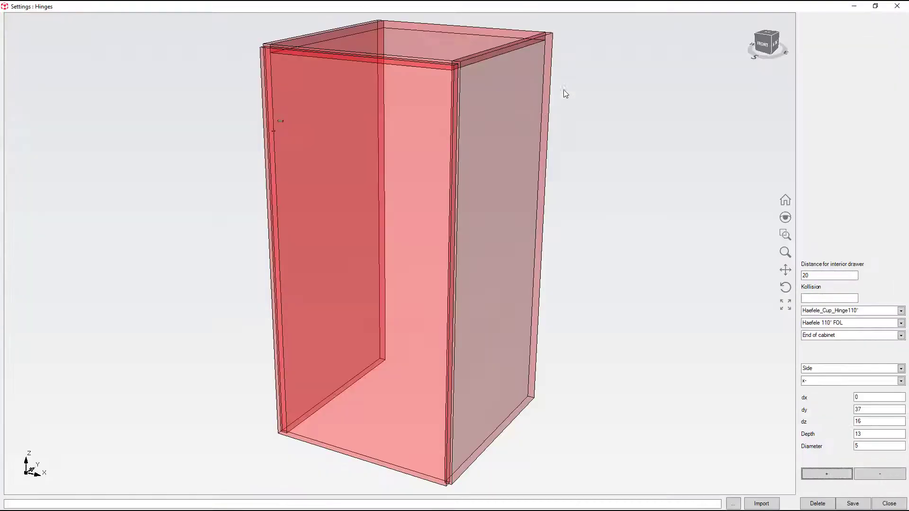
scroll(286, 129, up, 3)
middle_drag(286, 129, 412, 179)
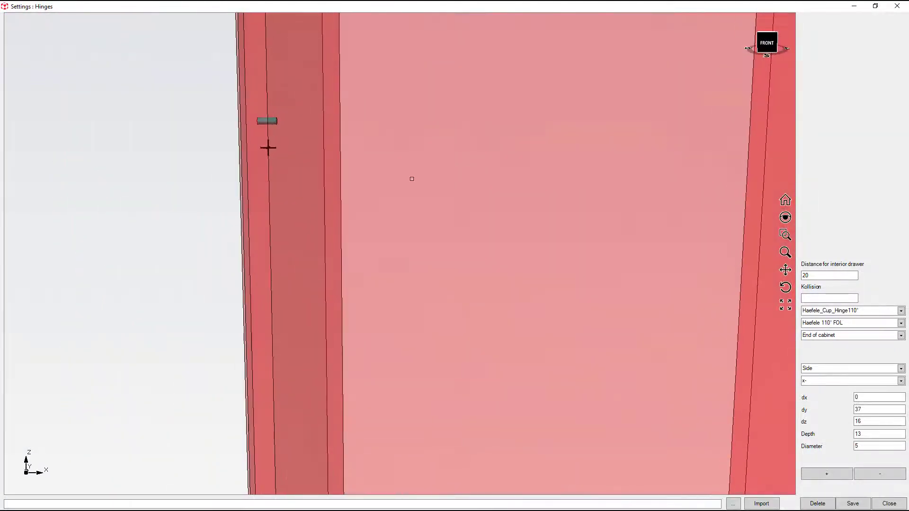
double_click(859, 421)
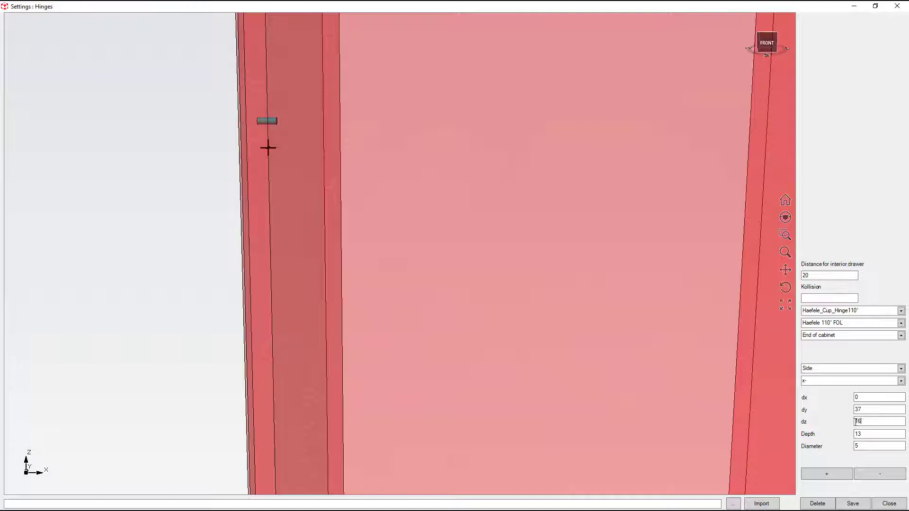
text(-16)
click(837, 476)
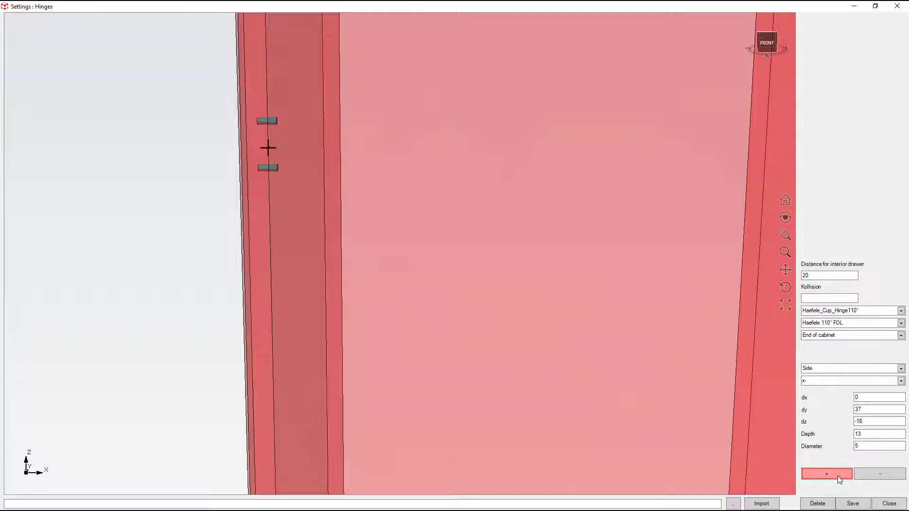
Set the drilling target to Front and check the cup drilling dimensions and overlay table in the Acrobat Reader hinge PDF
click(901, 372)
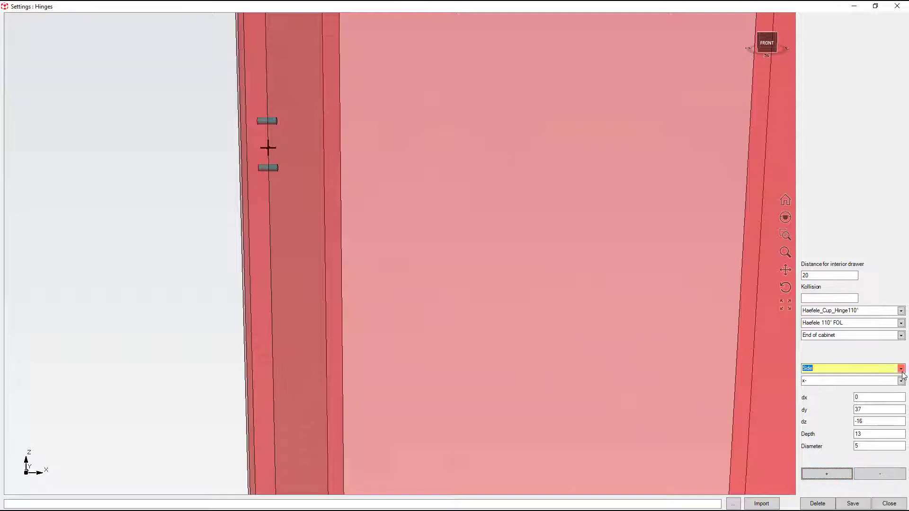
click(879, 382)
click(877, 398)
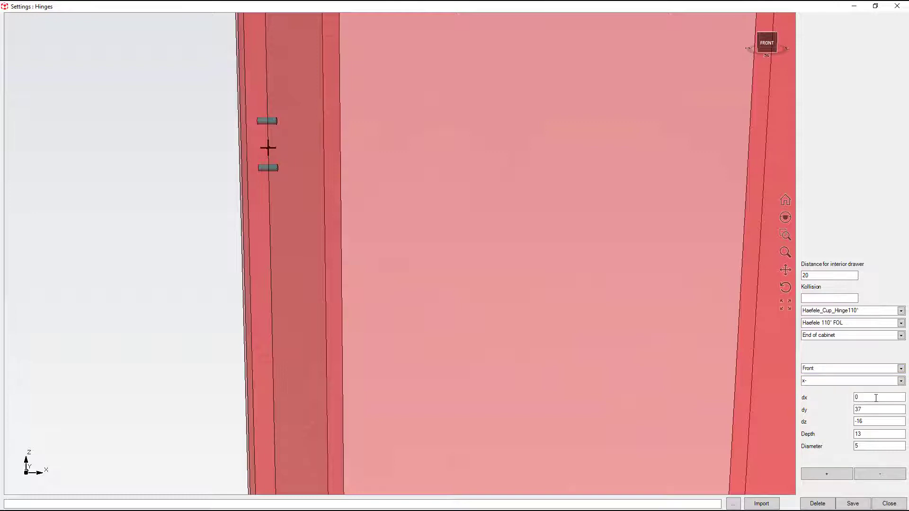
drag(908, 176, 629, 45)
scroll(489, 226, down, 6)
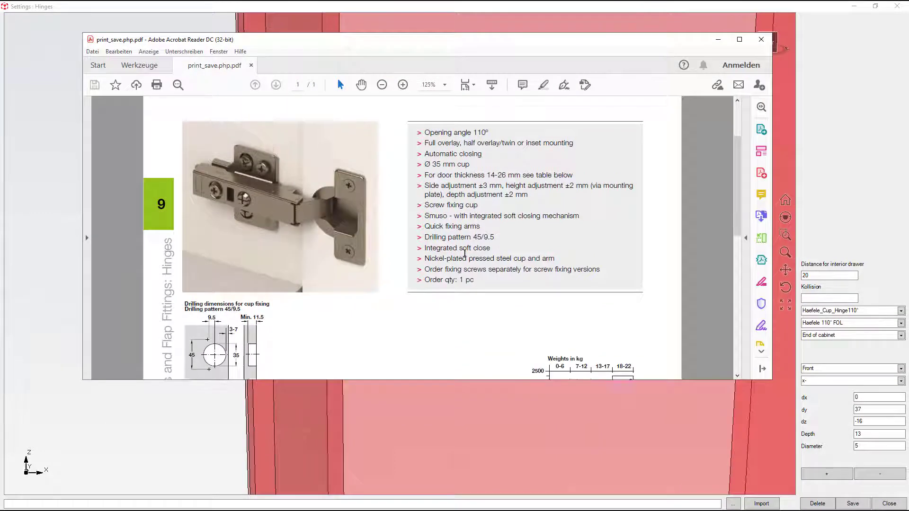
scroll(464, 257, down, 3)
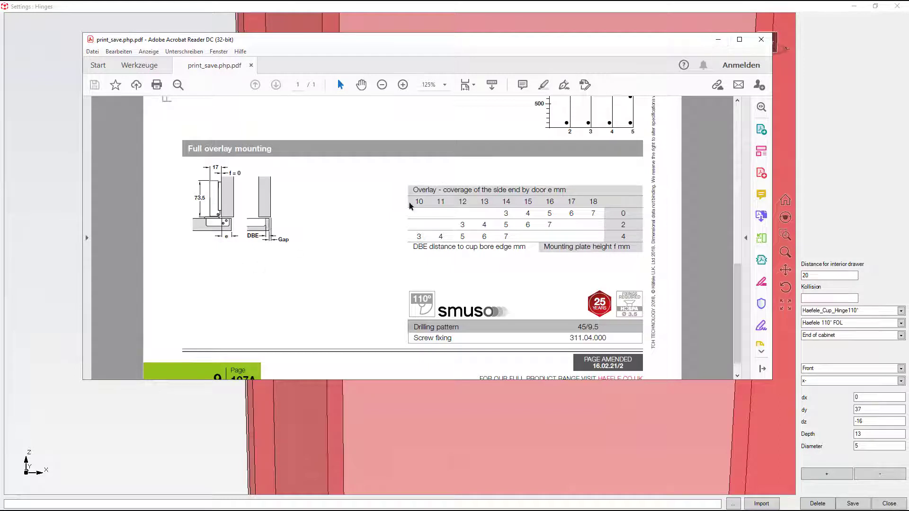
click(718, 41)
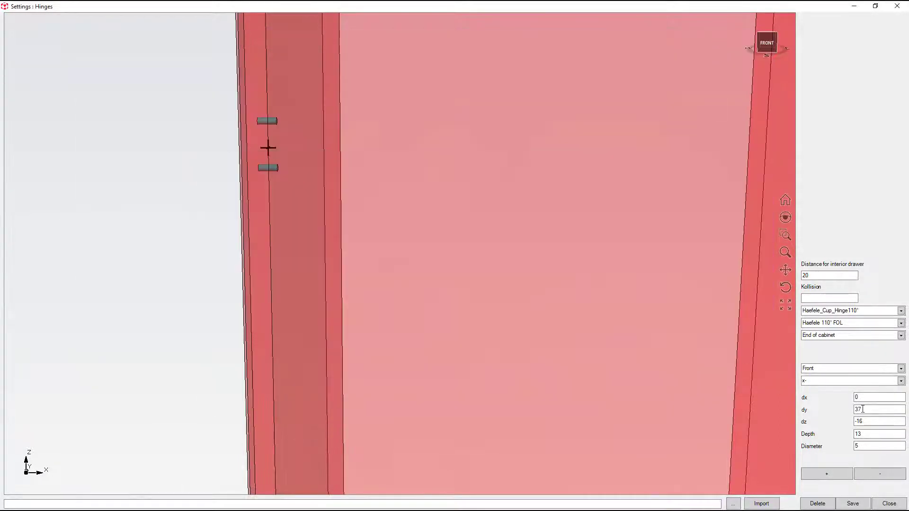
Set the front drilling's dx to 22,5, dy to 0 and its direction to y-
drag(869, 410, 846, 402)
text(22,5)
drag(872, 410, 824, 410)
text(0)
click(902, 382)
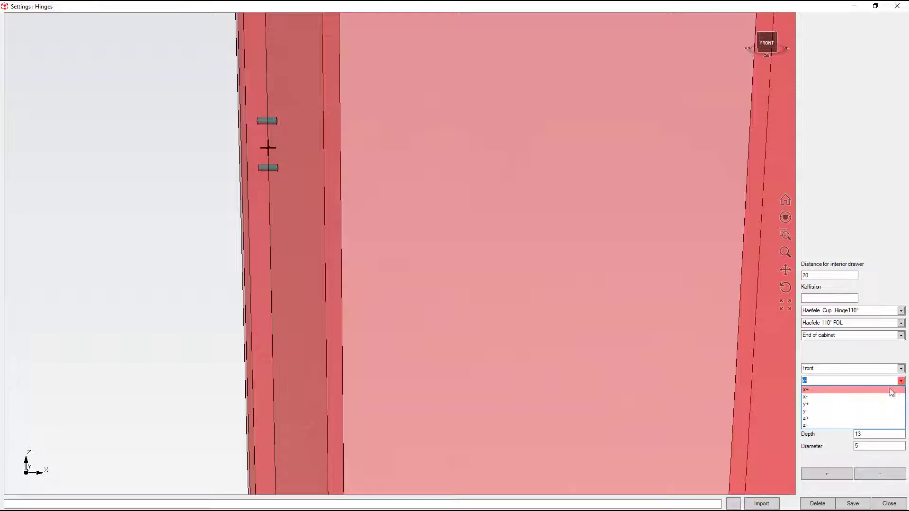
click(826, 411)
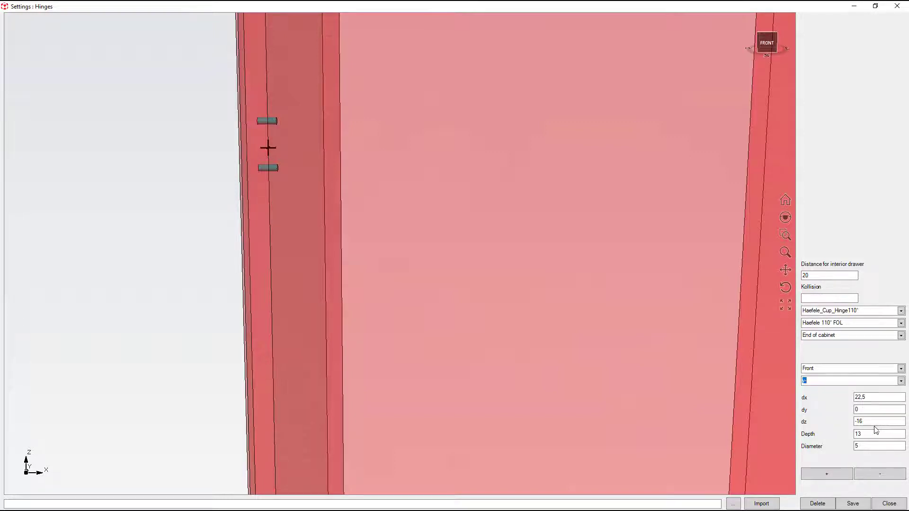
click(901, 381)
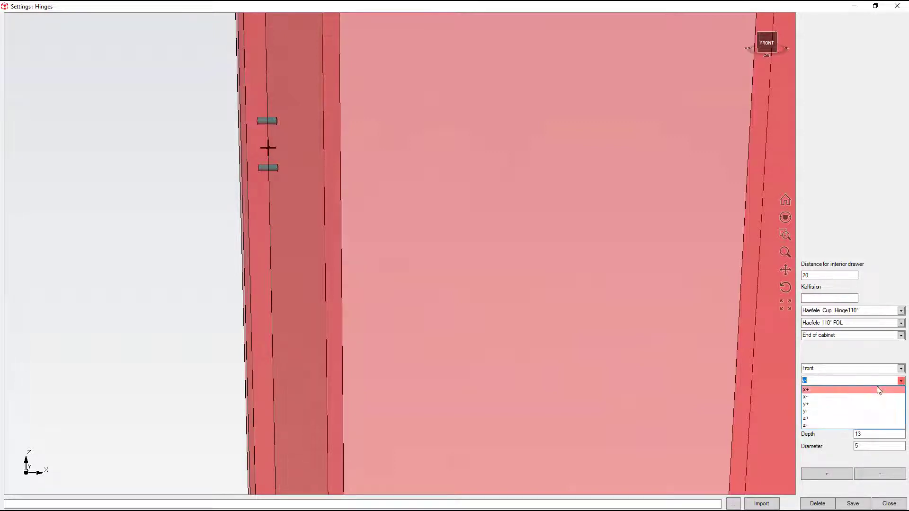
click(808, 415)
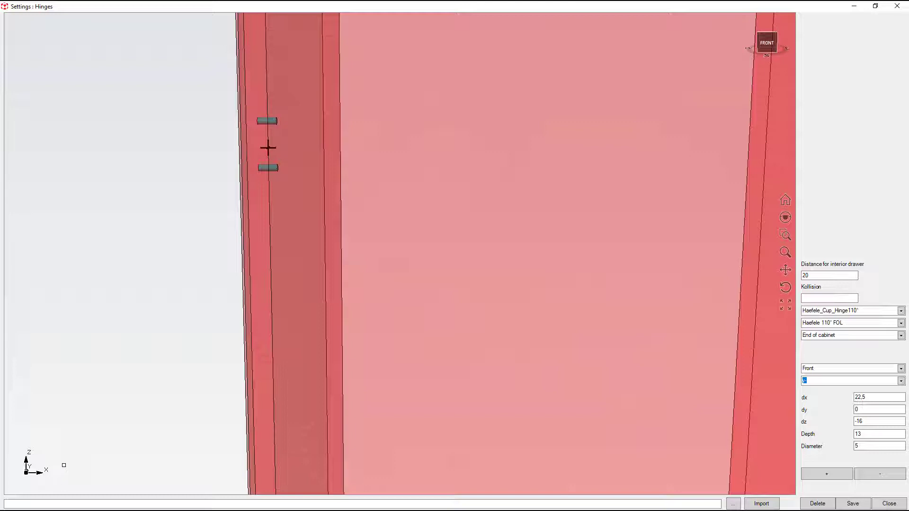
middle_drag(108, 455, 87, 477)
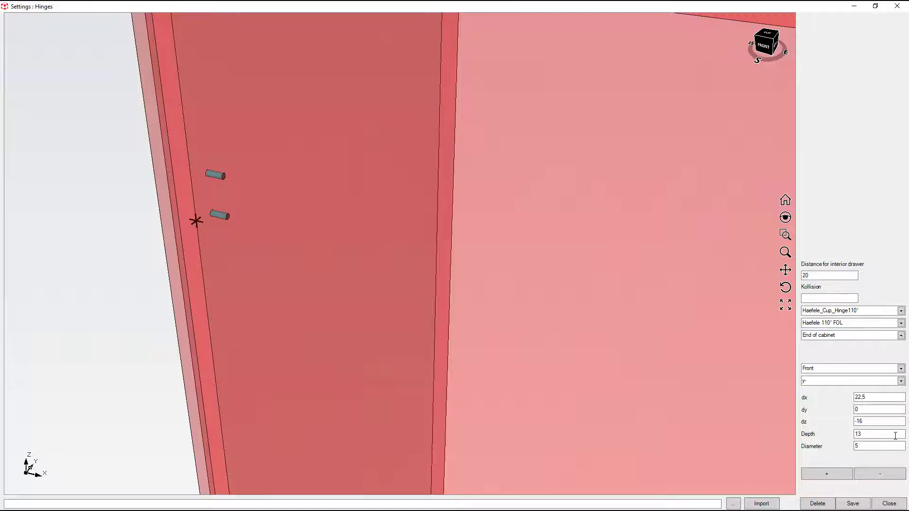
Consult the cup fixing dimensions in the Acrobat Reader PDF and add the front cup drilling with dz 0, depth 11,5 and diameter 35
click(857, 422)
double_click(857, 422)
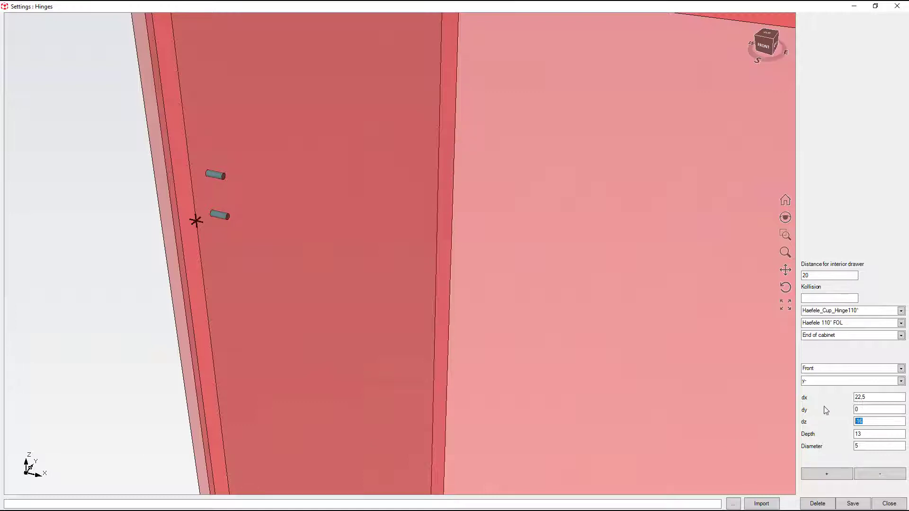
key(alt+Tab)
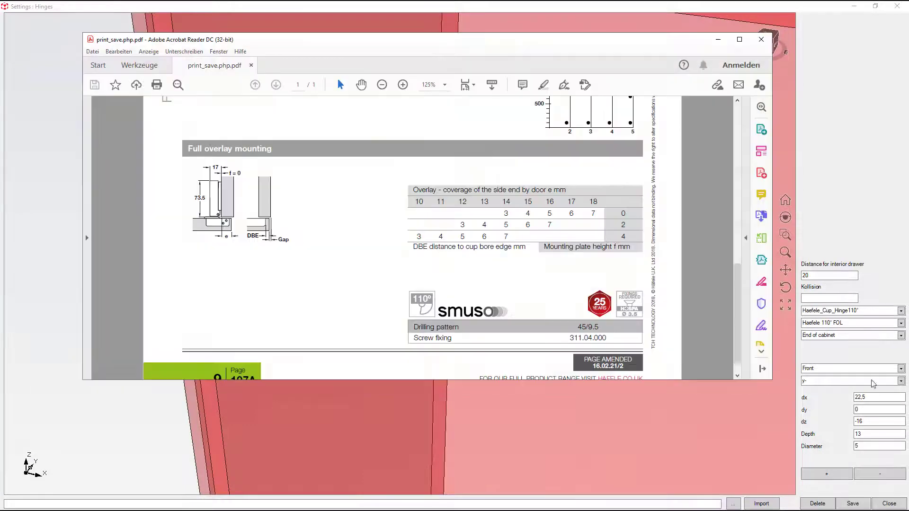
scroll(293, 262, up, 9)
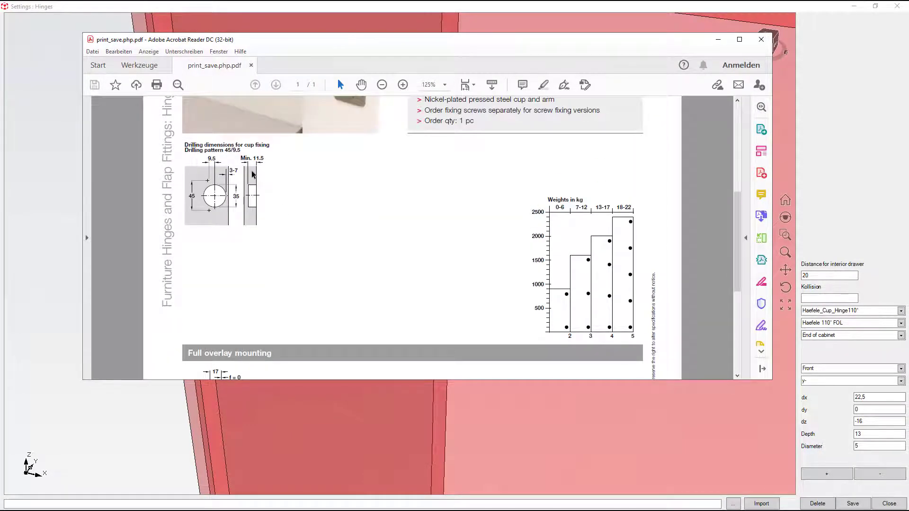
click(720, 39)
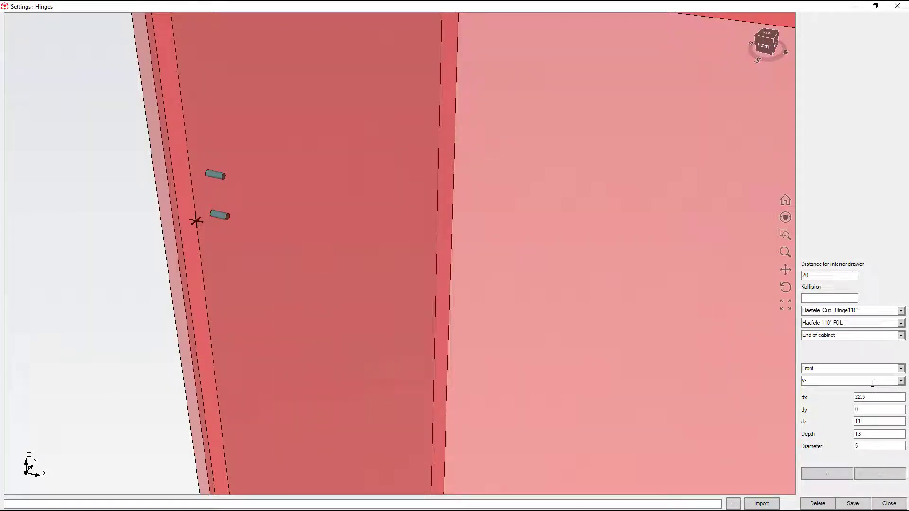
double_click(874, 423)
text(0)
double_click(857, 435)
text(11,5)
double_click(856, 447)
text(35)
click(841, 474)
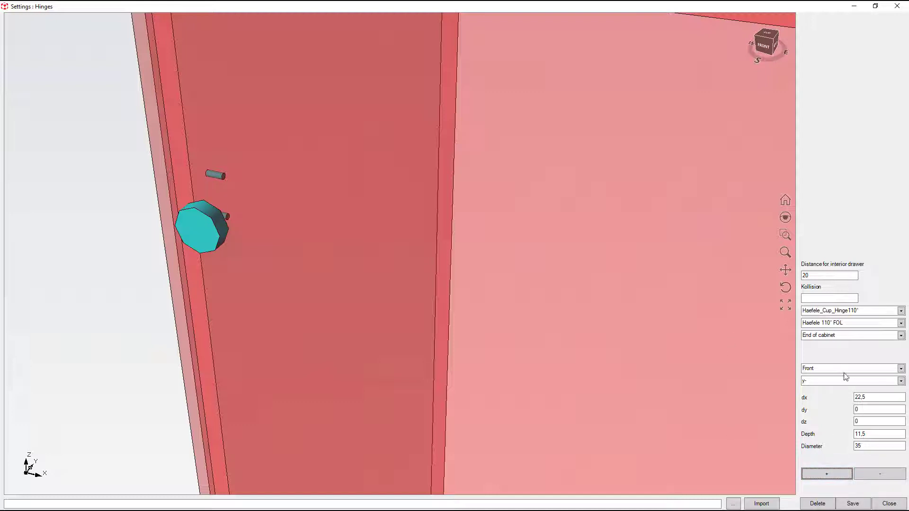
Recheck the drilling pattern in the Acrobat Reader PDF and add a front screw drilling with dx 32, dz 22,5, depth 2 and diameter 3
click(114, 510)
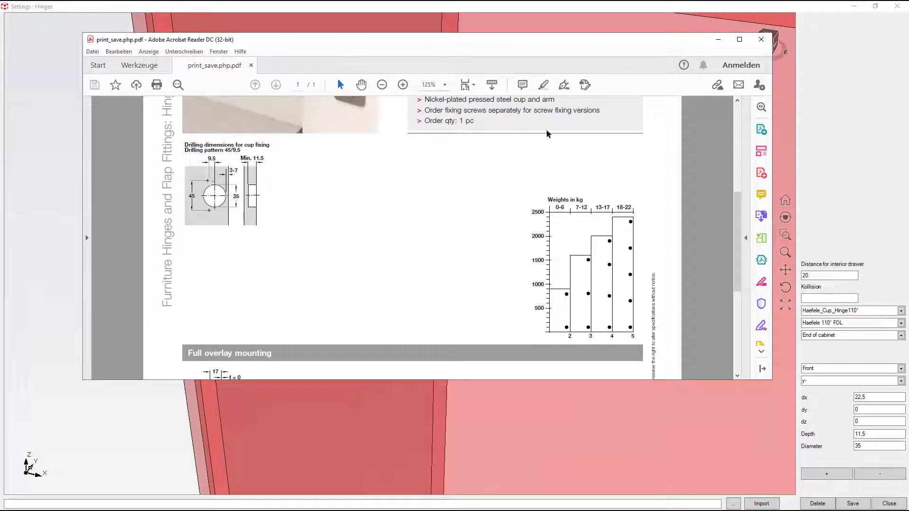
click(718, 39)
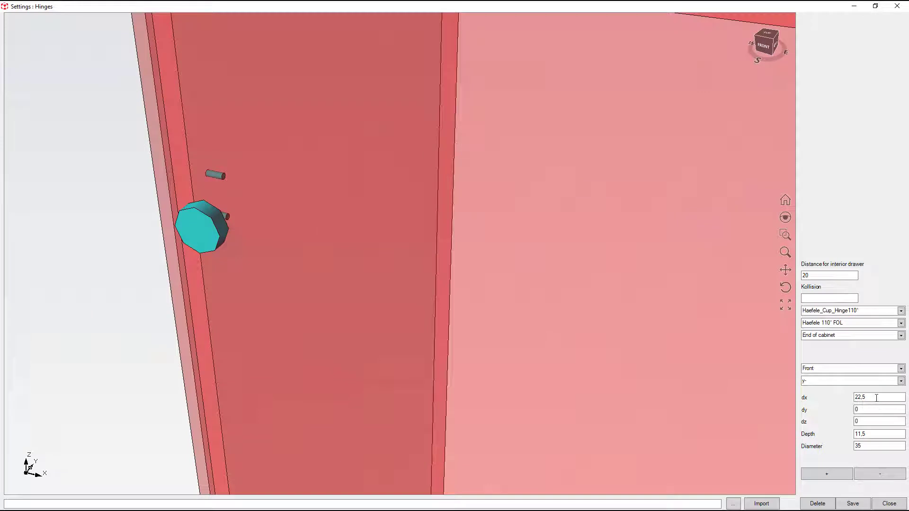
drag(877, 398, 855, 398)
drag(877, 422, 833, 423)
text(22,5)
drag(871, 446, 820, 446)
text(32)
drag(866, 433, 813, 437)
text(2)
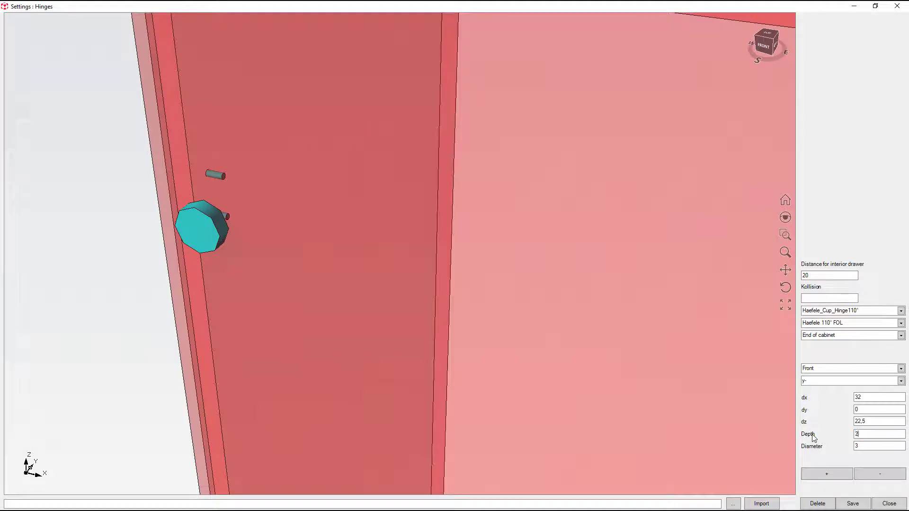
click(837, 474)
Add the second front screw drilling with dz -22,5 and inspect the drilling pattern from the other side
double_click(870, 421)
text(-22,5)
click(827, 474)
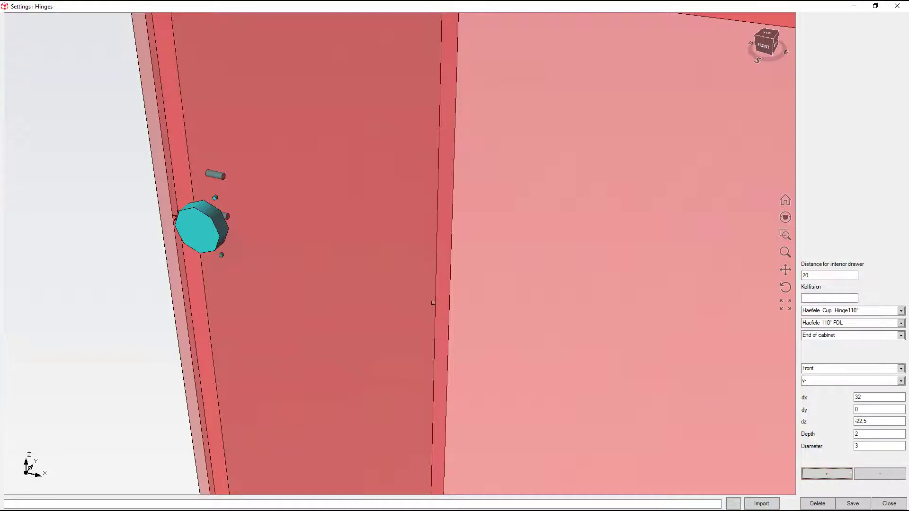
middle_drag(434, 303, 356, 210)
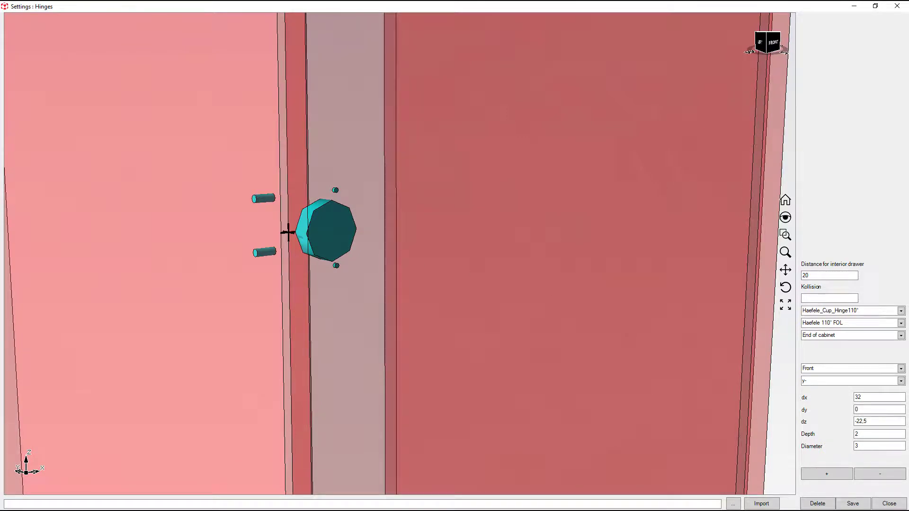
Consult the full overlay mounting dimensions in the Acrobat Reader PDF and inspect the hinge drilling pattern in the hinge settings from the front
key(alt+Tab)
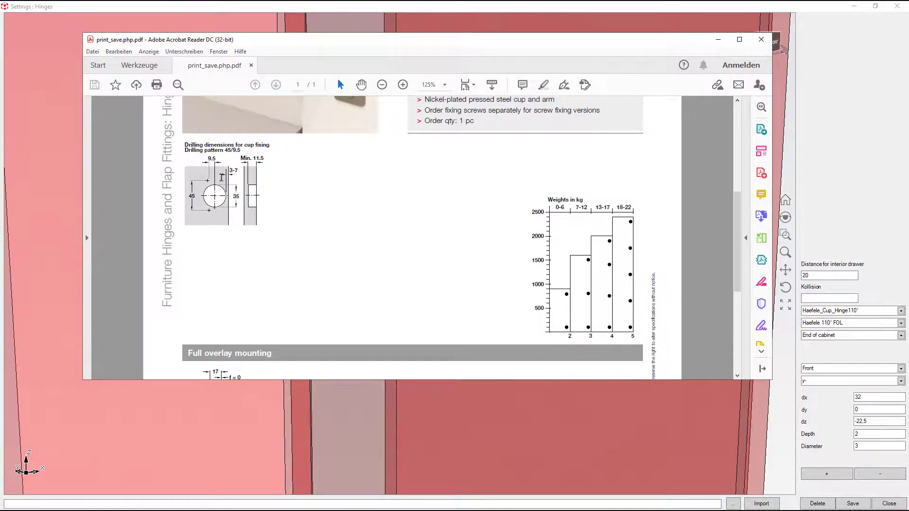
scroll(366, 227, down, 3)
scroll(365, 228, down, 2)
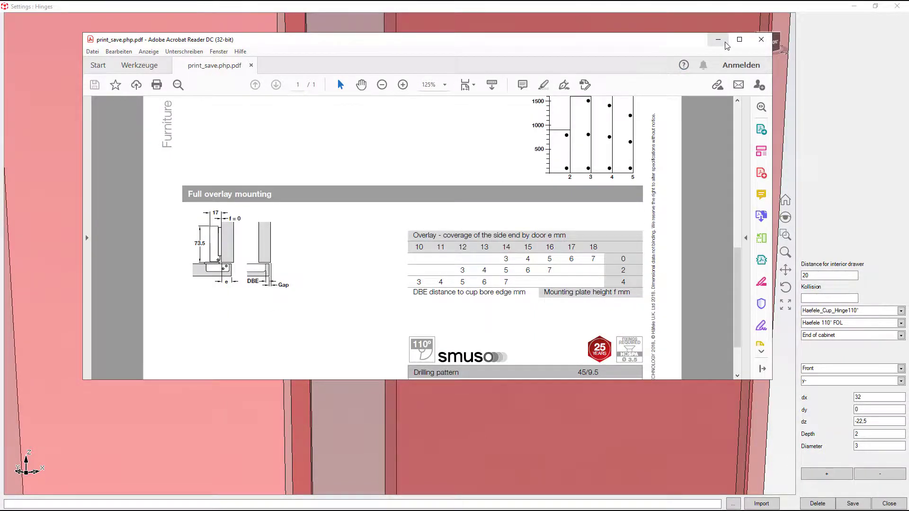
click(727, 46)
middle_drag(441, 191, 372, 205)
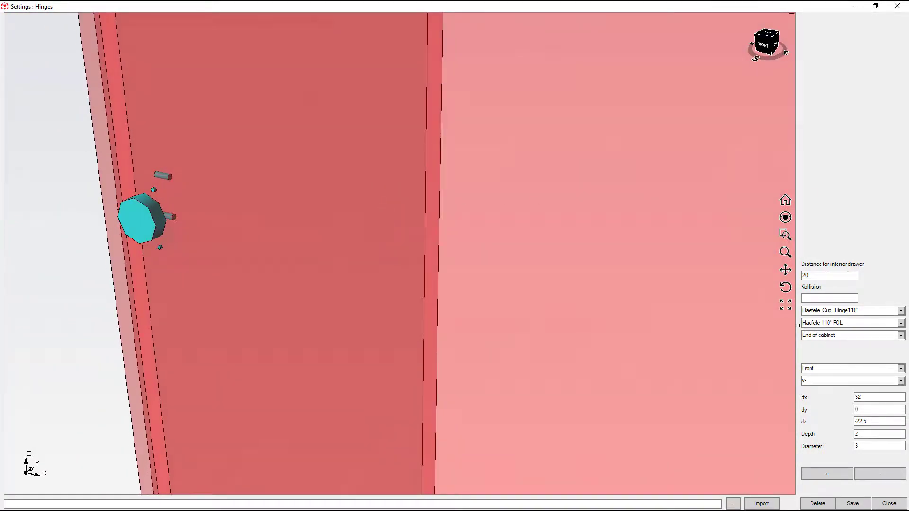
Set the distance for interior drawer to 2, save the hinge and close the hinge settings
double_click(815, 276)
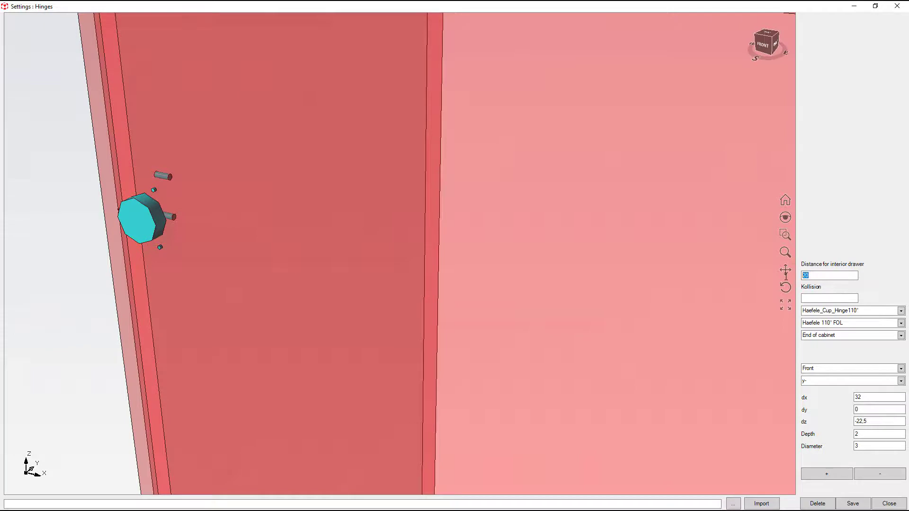
text(2)
click(851, 503)
click(893, 6)
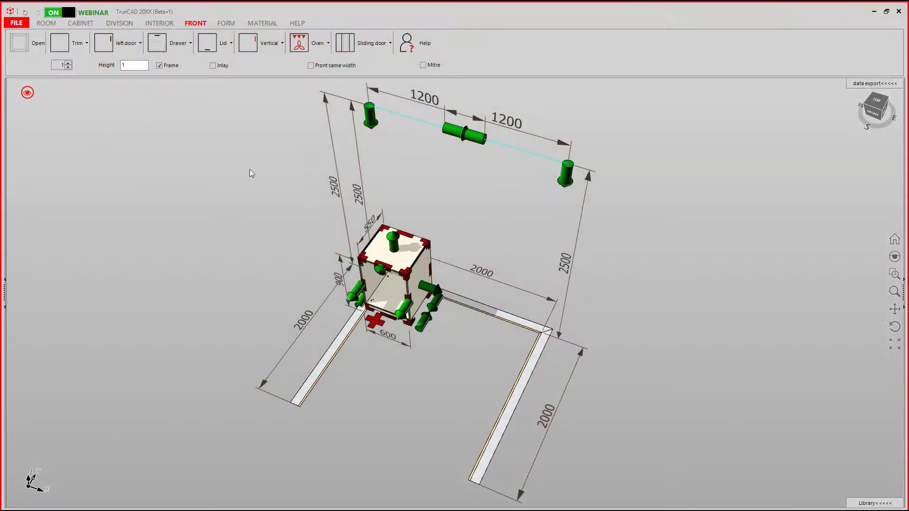
Select Haefele_Cup_Hinge110° as the door hardware and place a left door on the cabinet's front
click(140, 43)
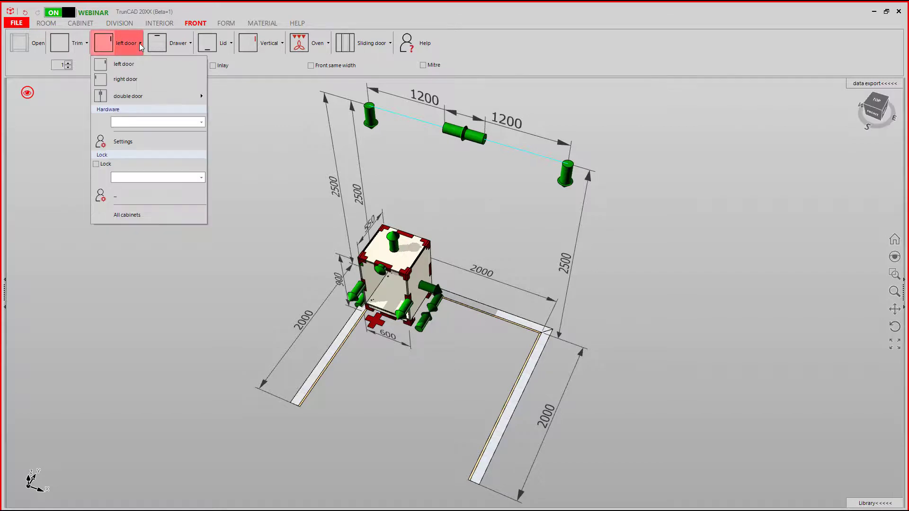
click(201, 125)
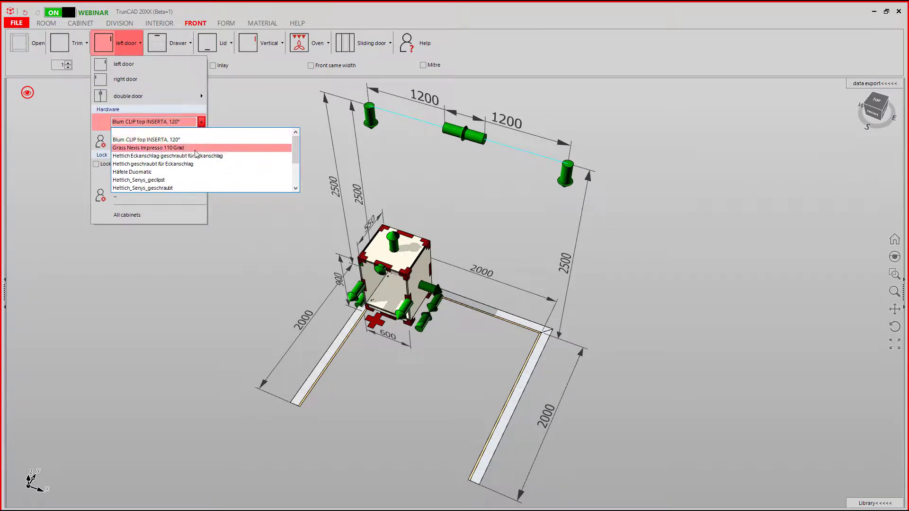
scroll(197, 156, down, 3)
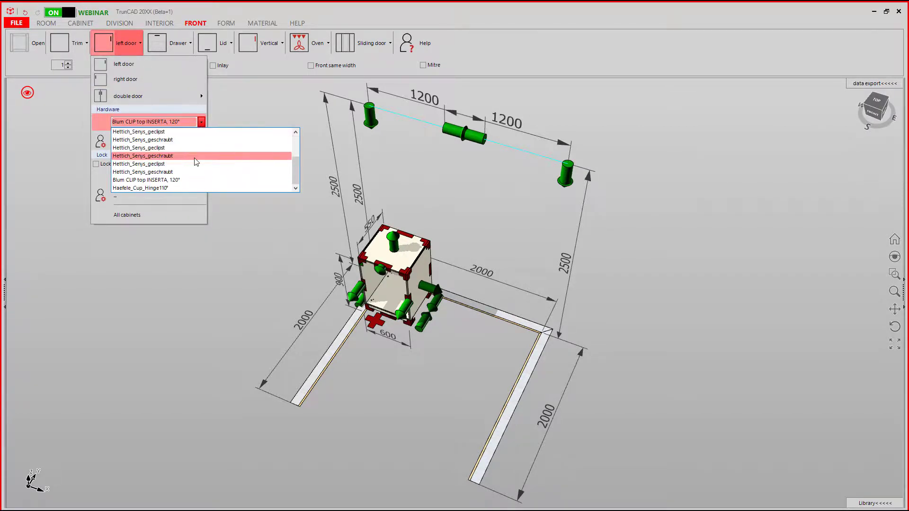
click(176, 189)
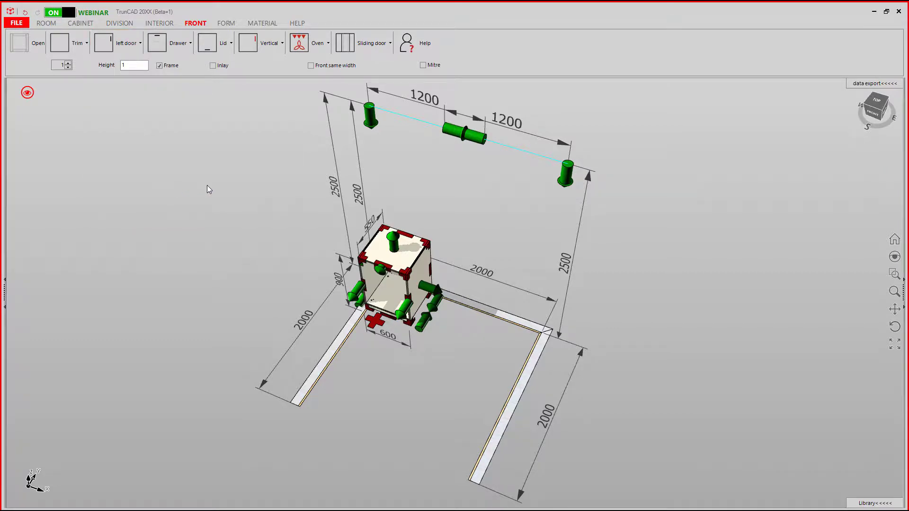
click(107, 47)
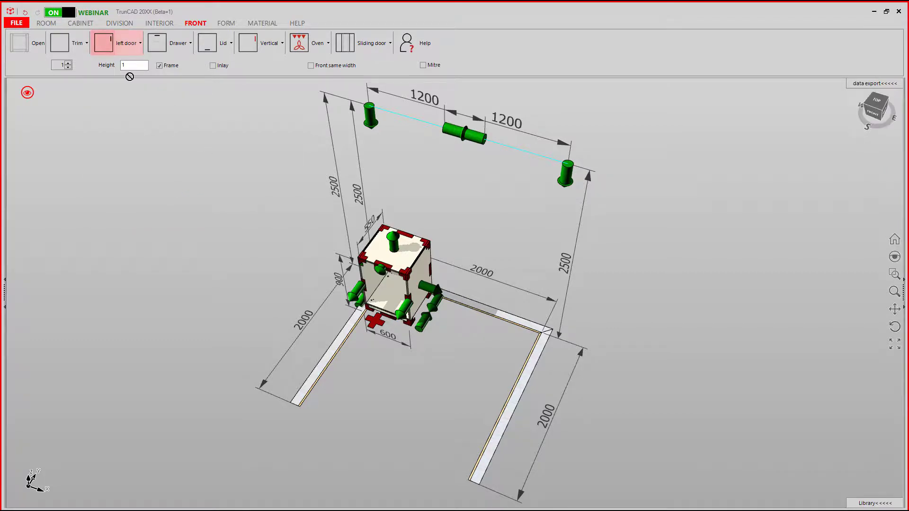
click(397, 282)
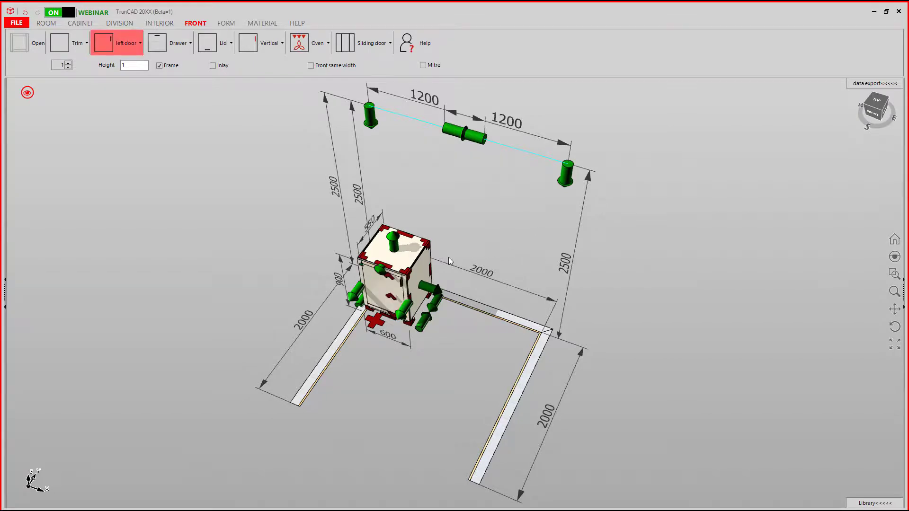
Show the cabinet as wireframe, turn off the door's Frame option and inspect the hinge drillings at the door's upper hinge corner
scroll(341, 310, up, 5)
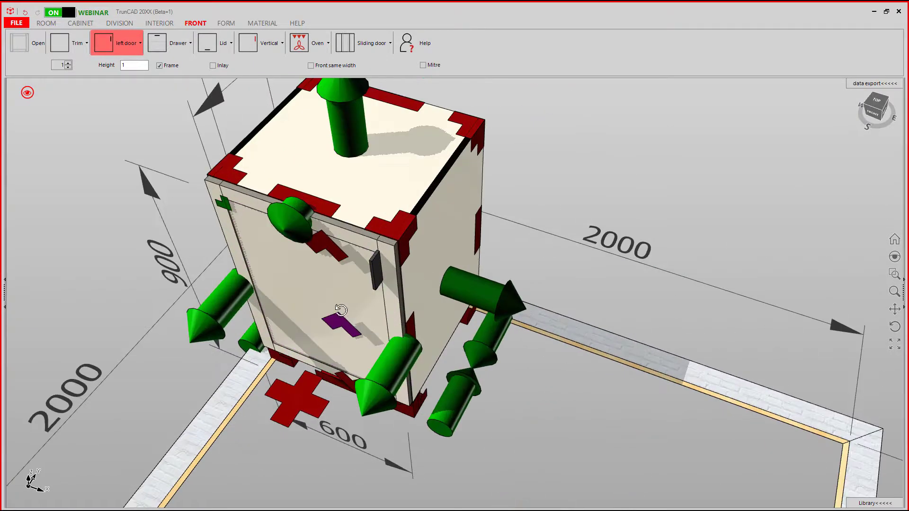
middle_drag(341, 310, 338, 278)
click(26, 94)
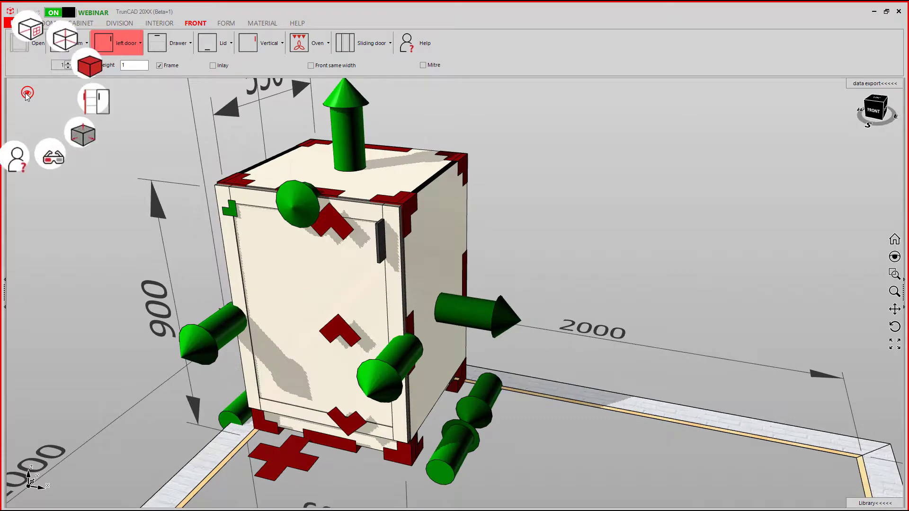
click(64, 40)
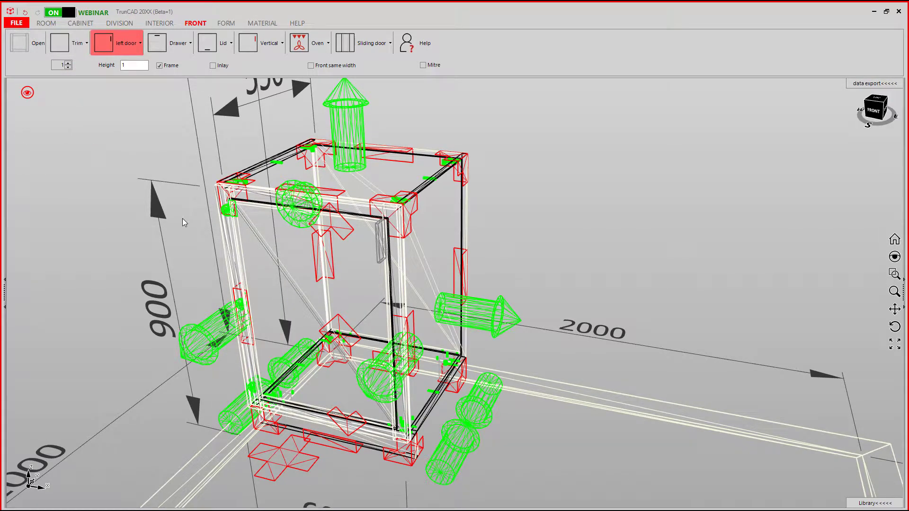
scroll(196, 202, up, 5)
middle_drag(205, 202, 230, 203)
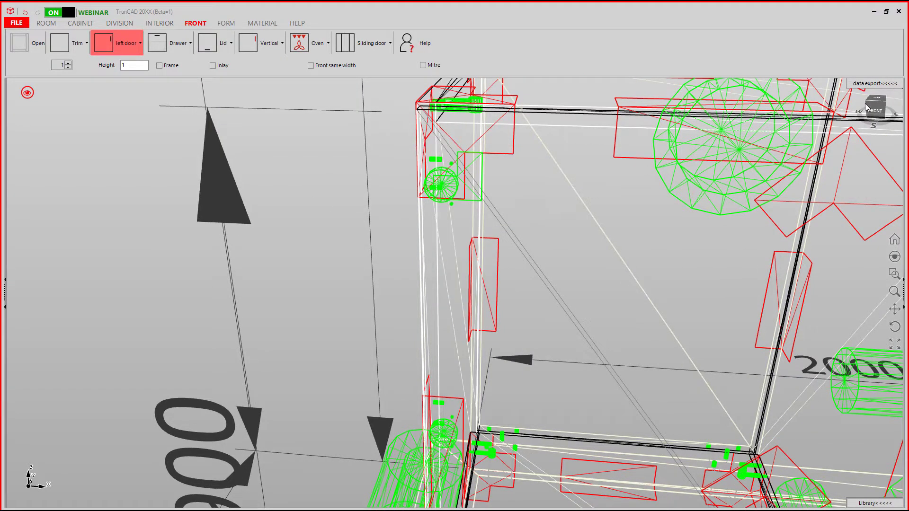
In the calculation settings of the data export, set the price of the Haefele 110° FOL hinge to 4,2 and save it
click(875, 84)
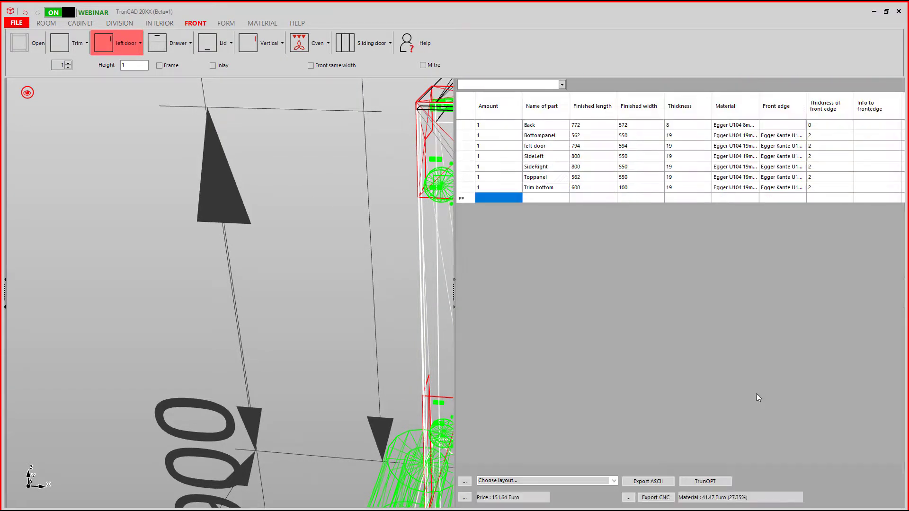
click(465, 497)
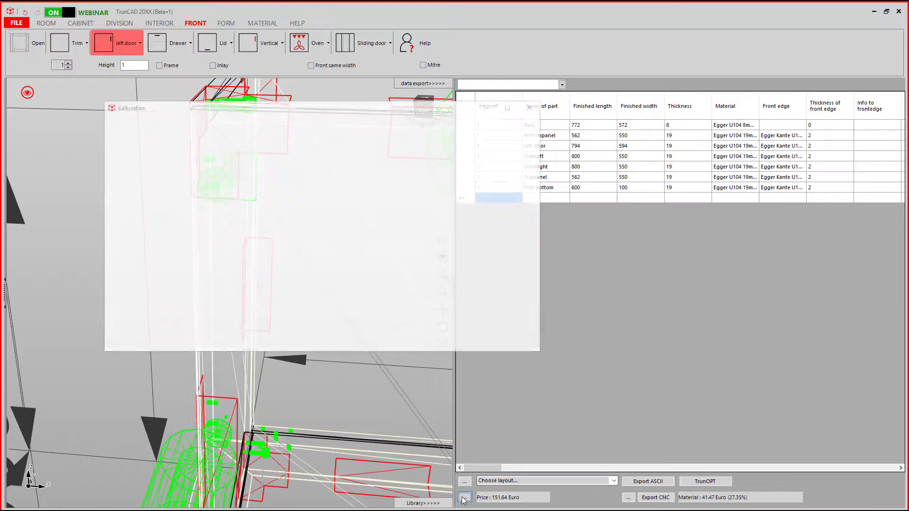
click(117, 153)
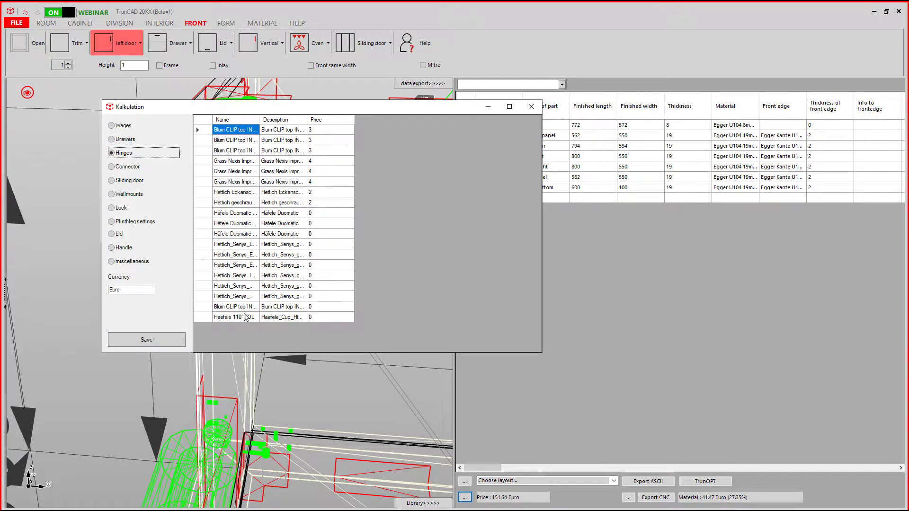
click(316, 317)
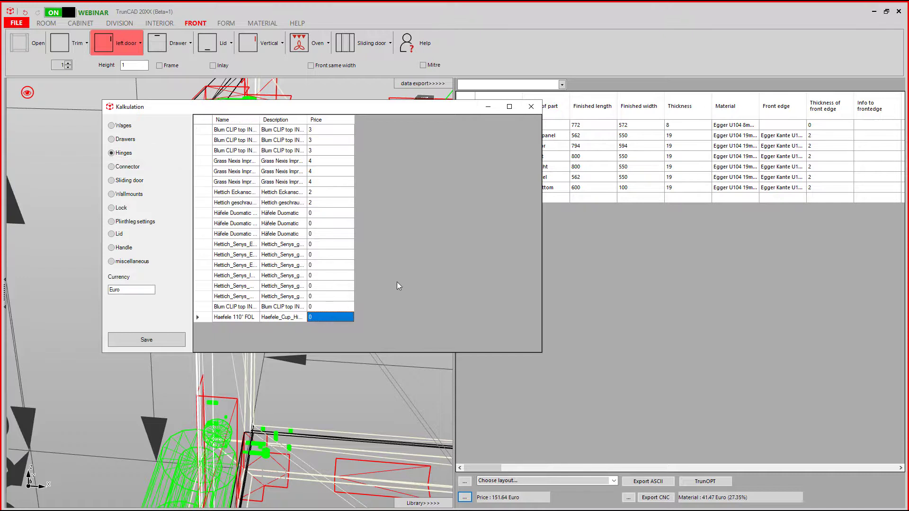
text(4,2)
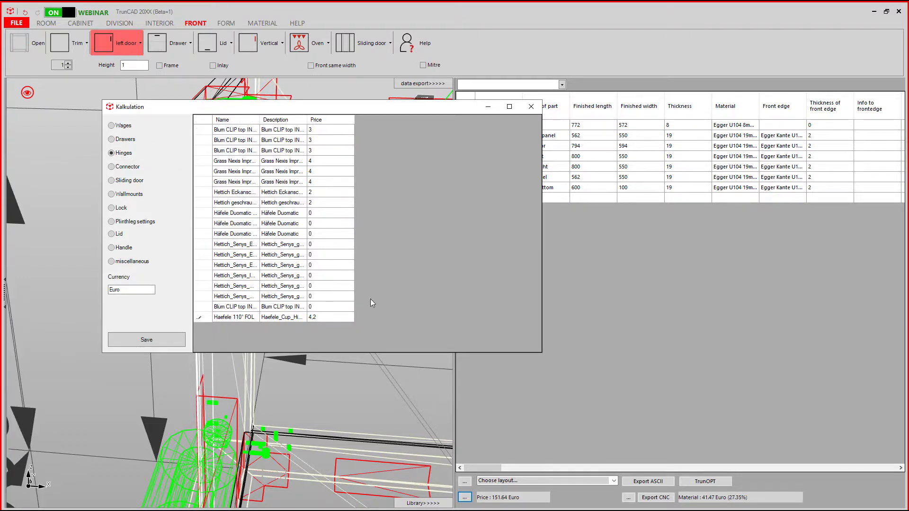
click(160, 338)
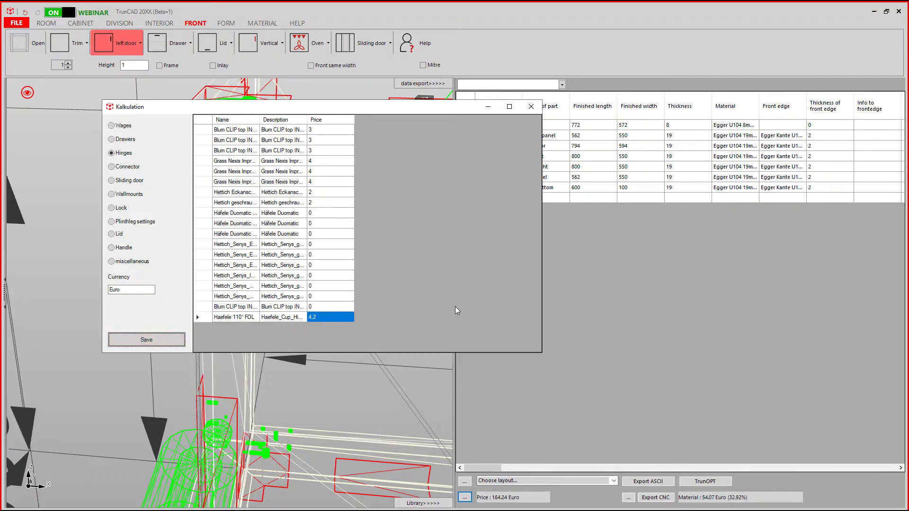
click(531, 106)
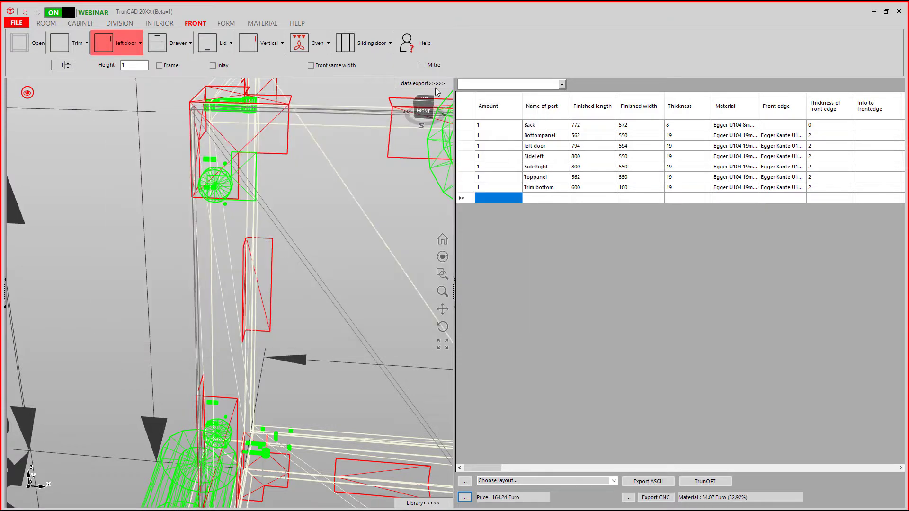
click(438, 83)
Return the cabinet to solid display and examine the hinge drilling positions in the left door's part drawing
click(30, 93)
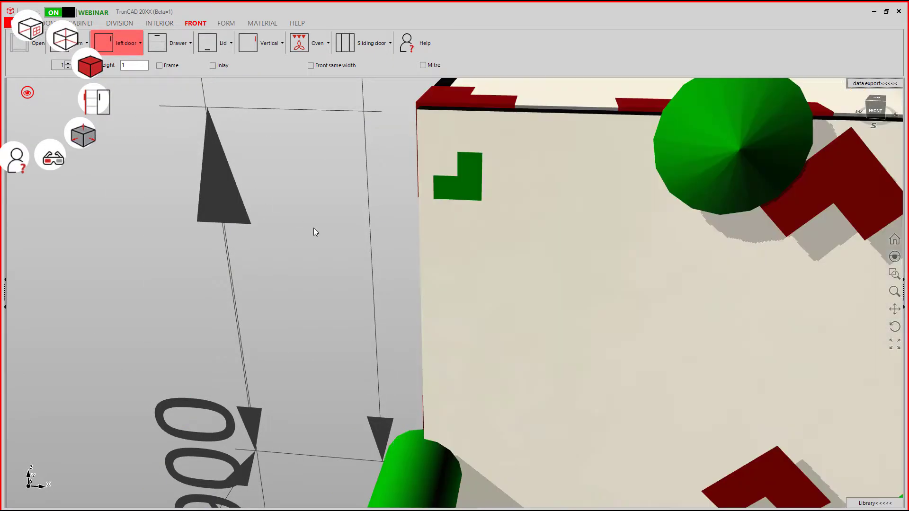
click(487, 214)
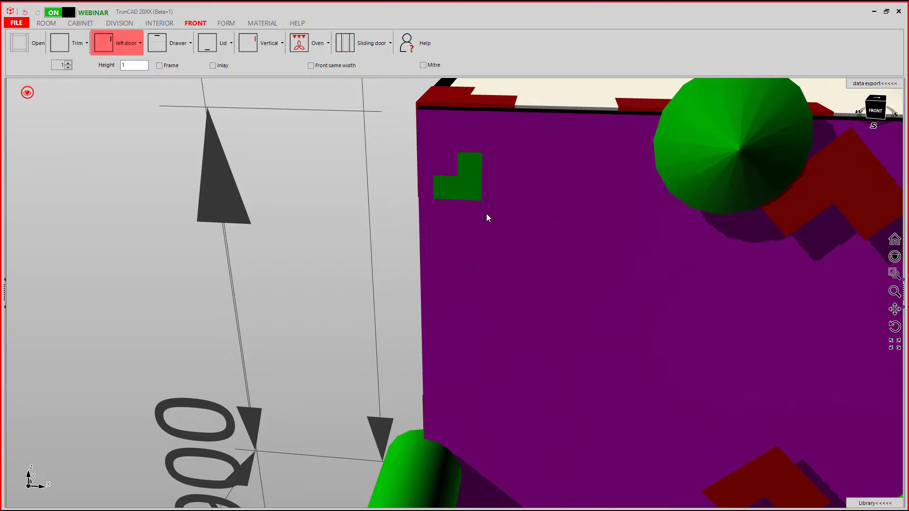
double_click(487, 214)
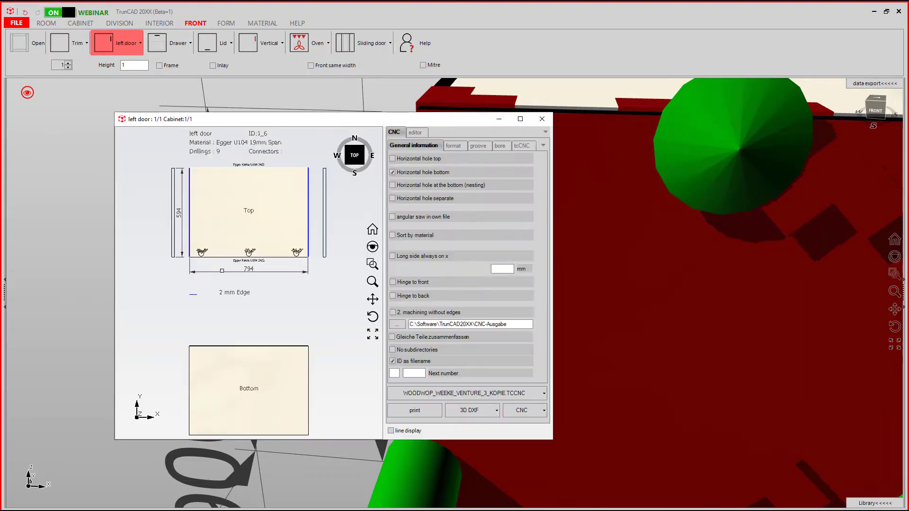
scroll(204, 251, up, 3)
scroll(197, 255, up, 5)
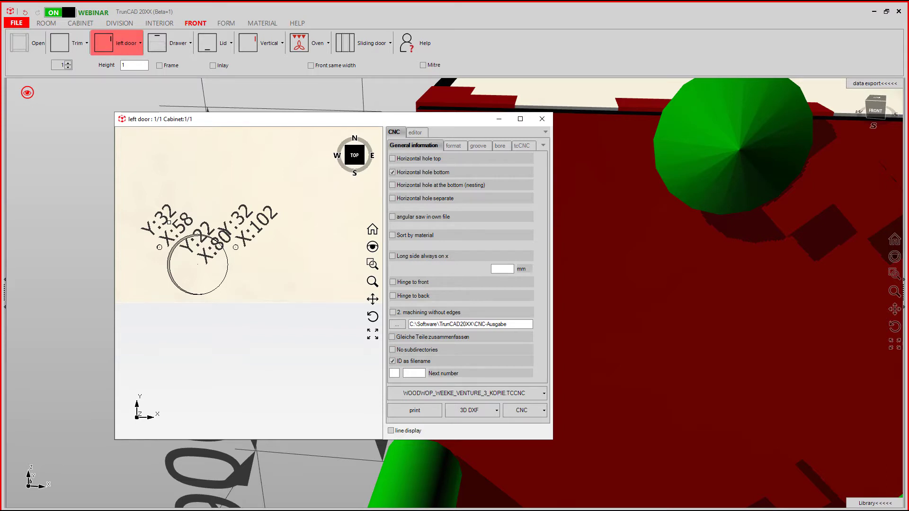
click(542, 119)
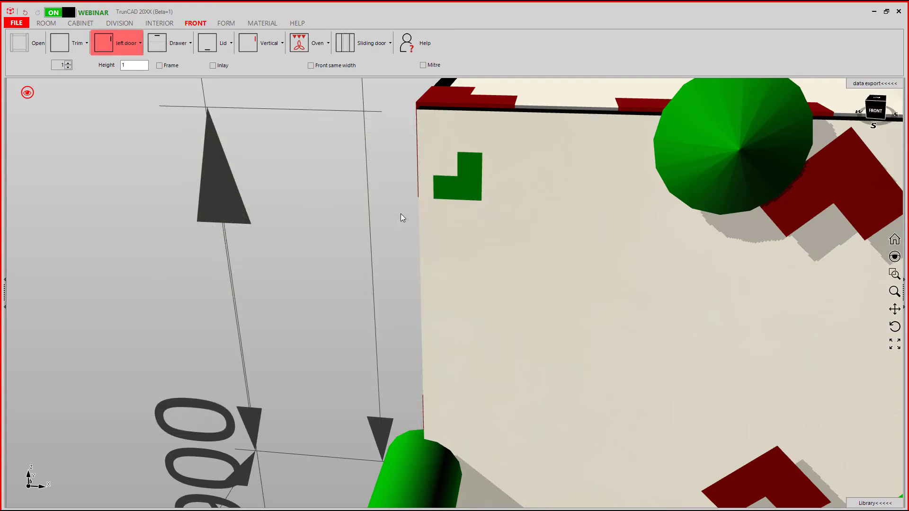